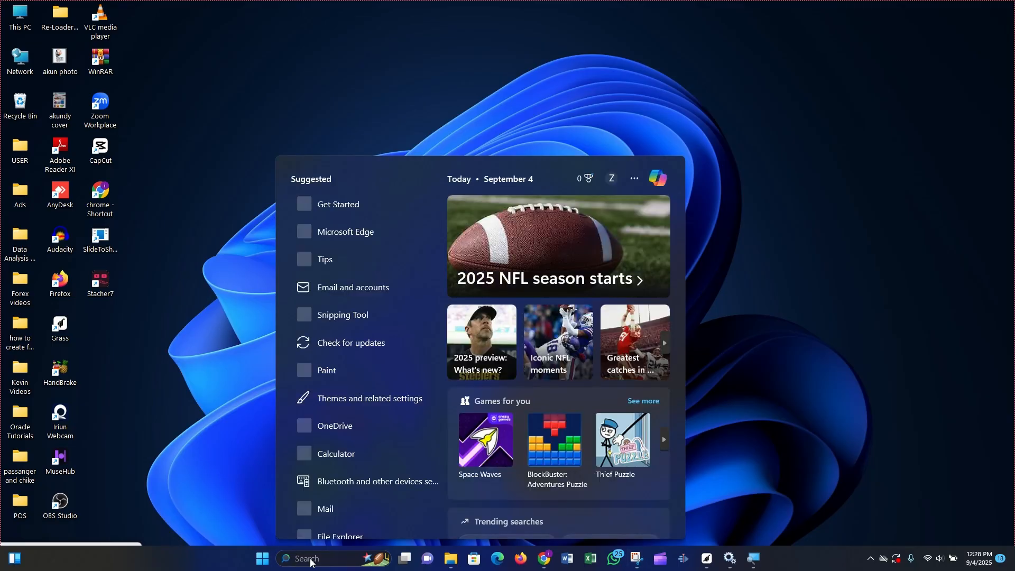
Open the Services app and bring up the properties of the Windows Update service.
type("ser")
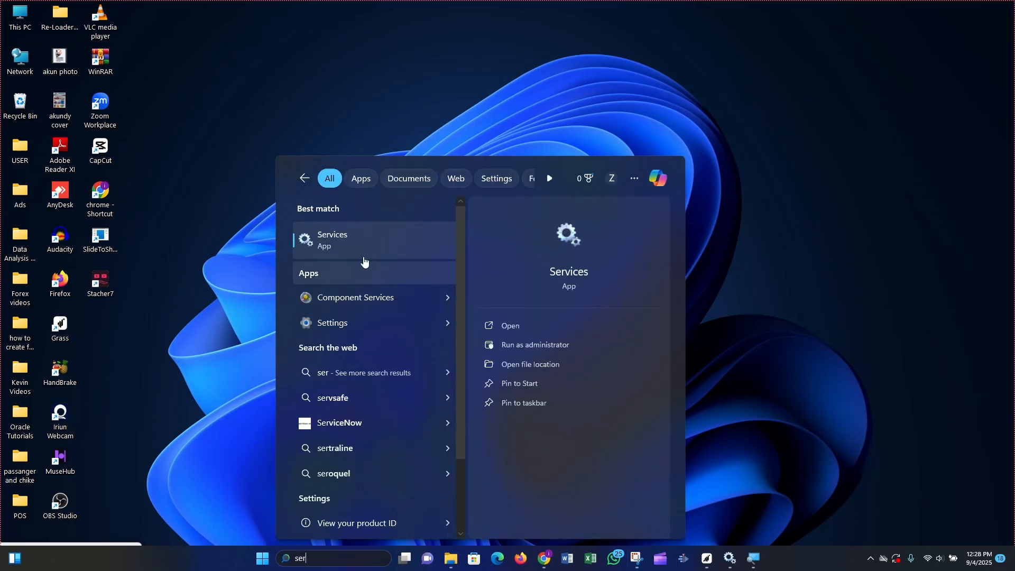
left_click(334, 241)
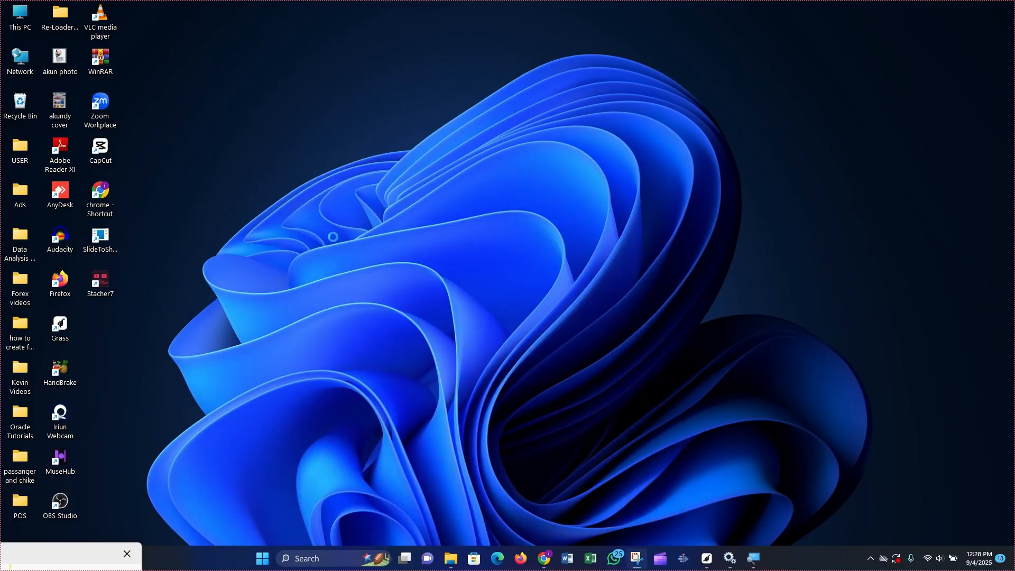
scroll(333, 243, "down", 20)
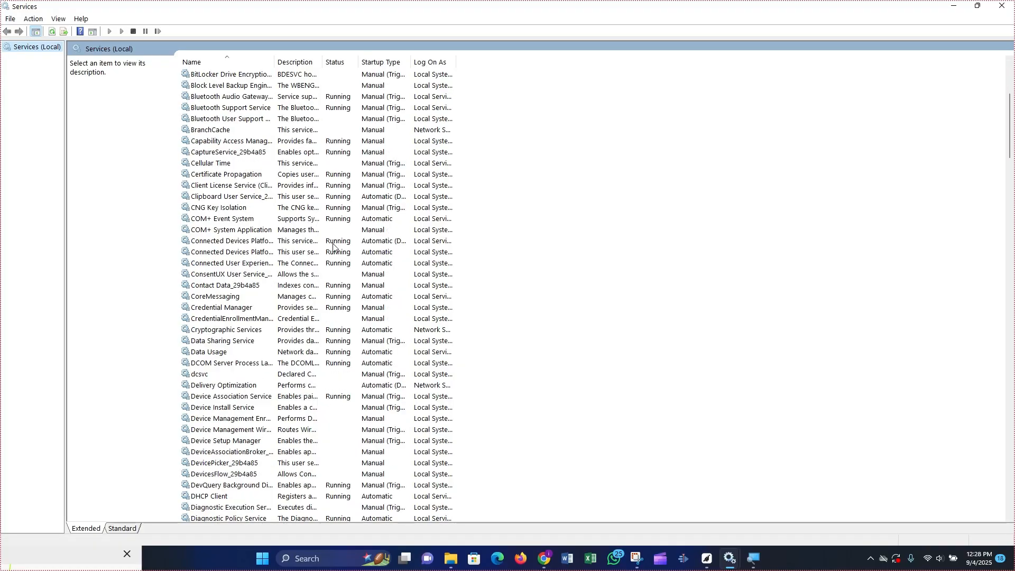
scroll(329, 284, "down", 12)
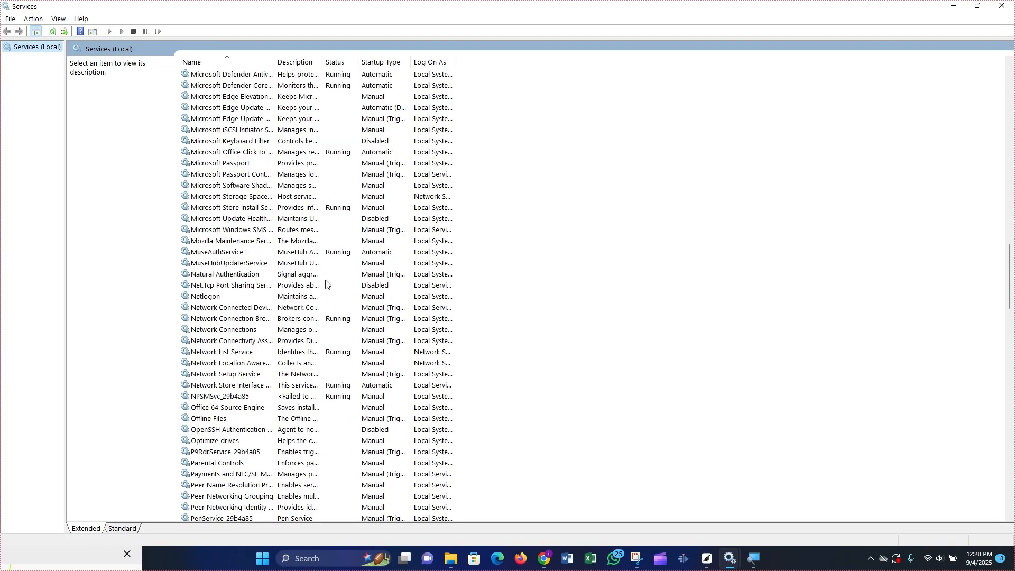
scroll(326, 285, "down", 20)
scroll(327, 300, "down", 18)
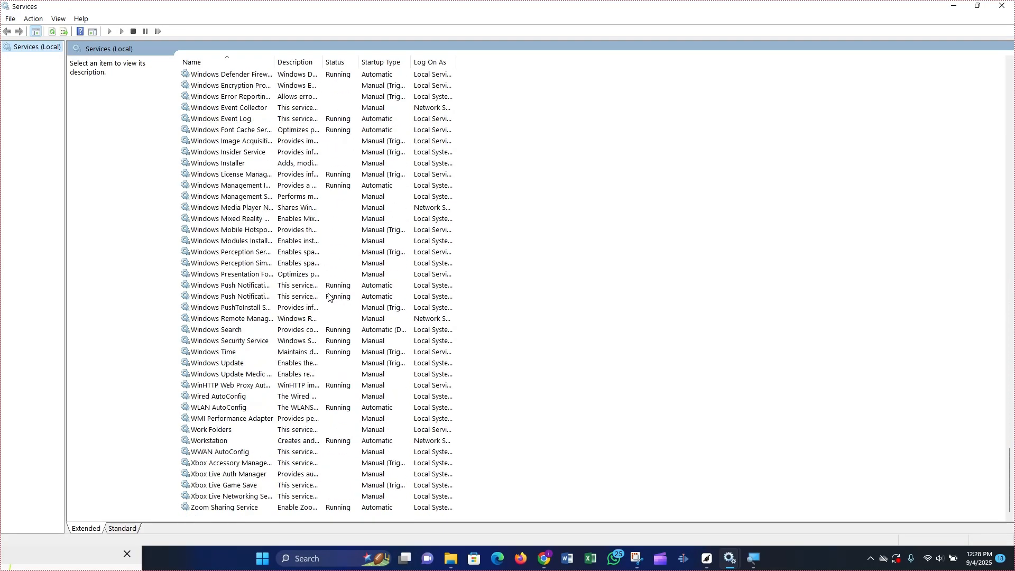
left_click(225, 366)
right_click(240, 362)
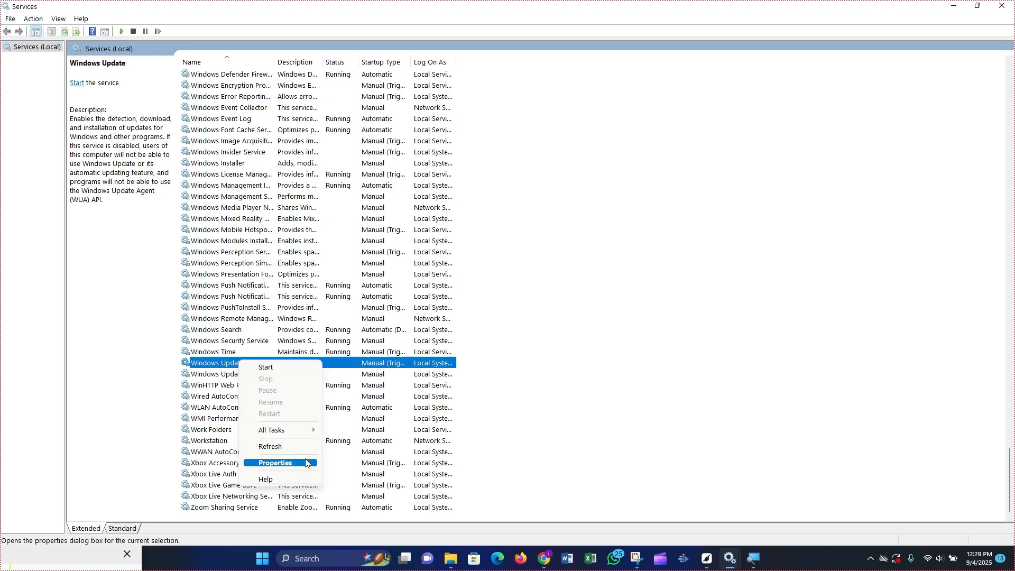
left_click(288, 465)
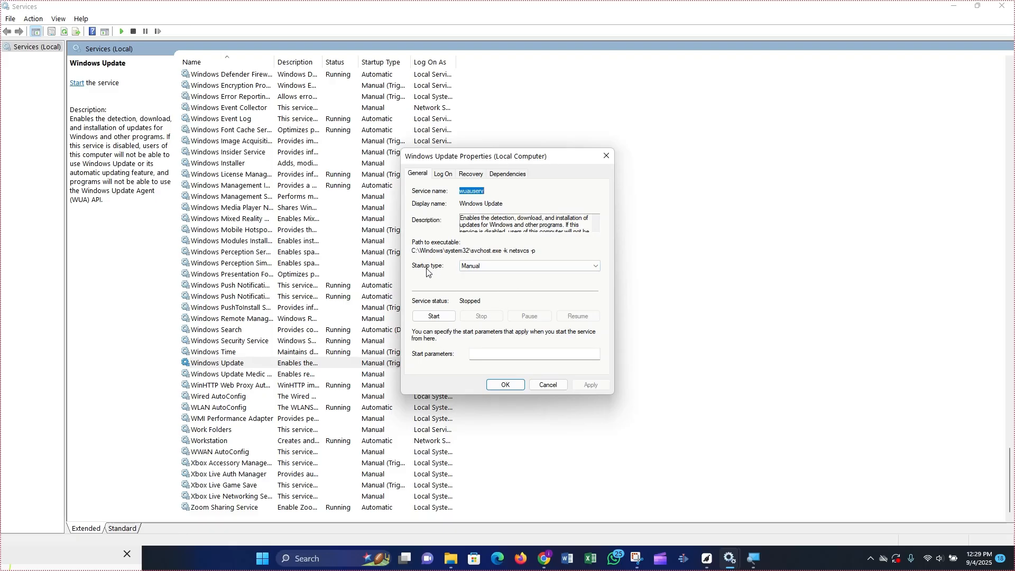
Set the Windows Update service's startup type to Disabled, apply it, and close the Services window.
left_click(524, 268)
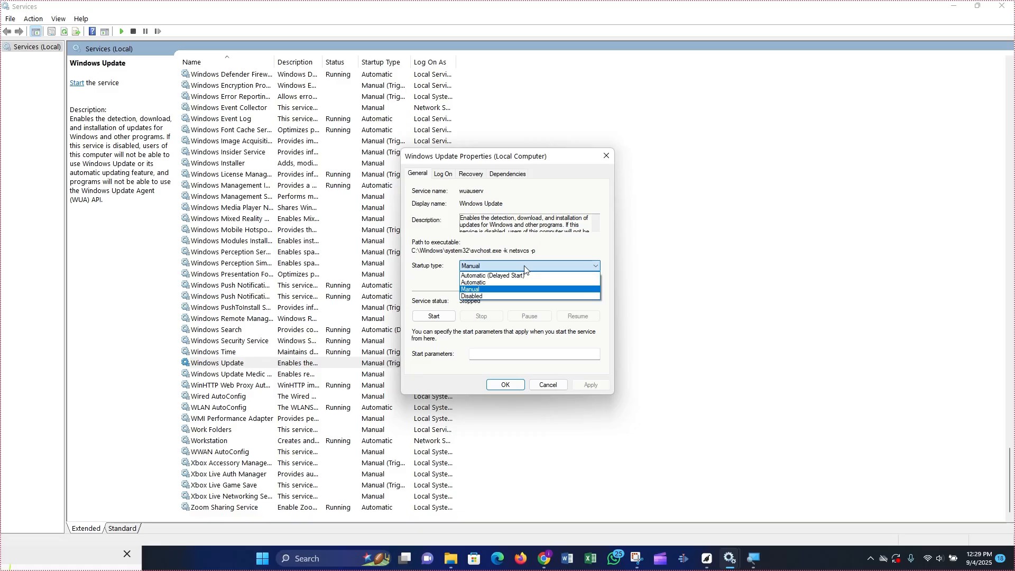
left_click(484, 297)
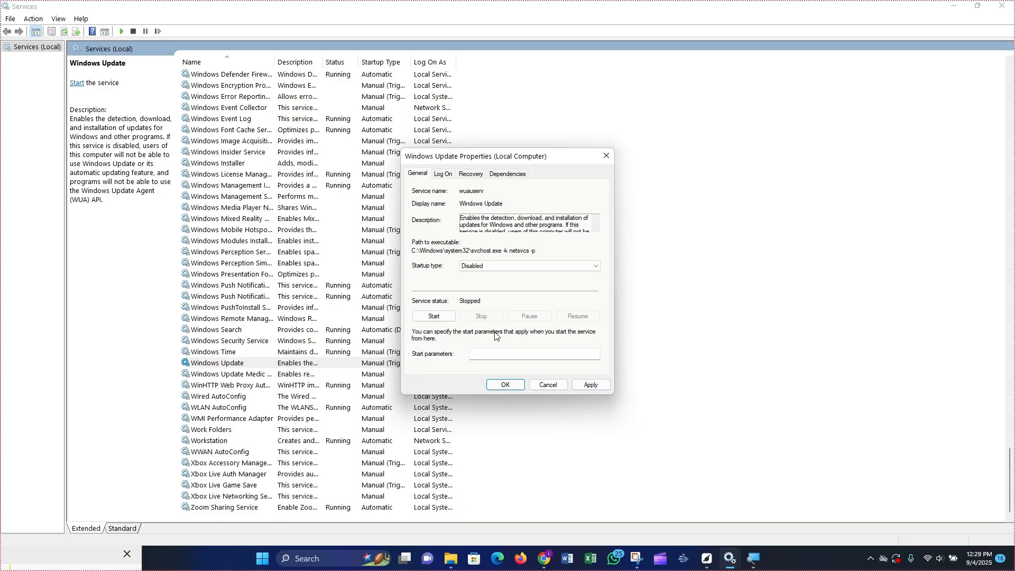
left_click(589, 384)
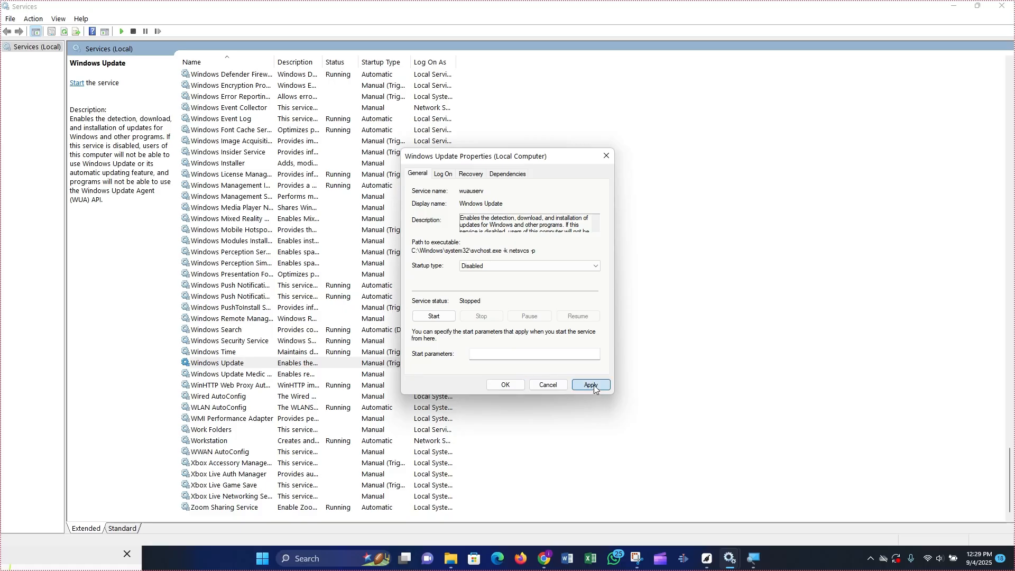
left_click(513, 386)
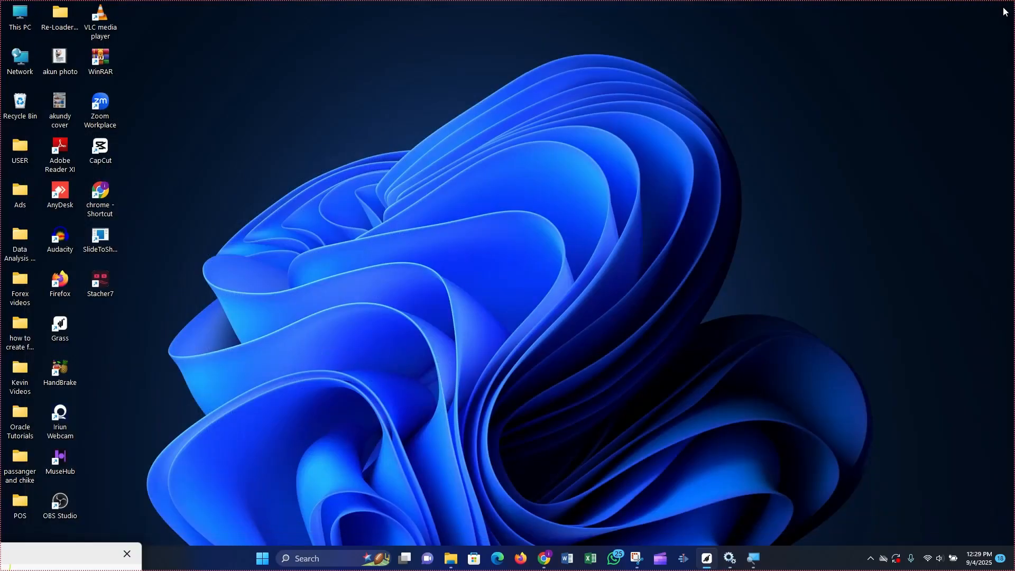
left_click(1001, 6)
Check the metered connection option on the Ethernet page of the Network & internet settings and close Settings.
right_click(930, 562)
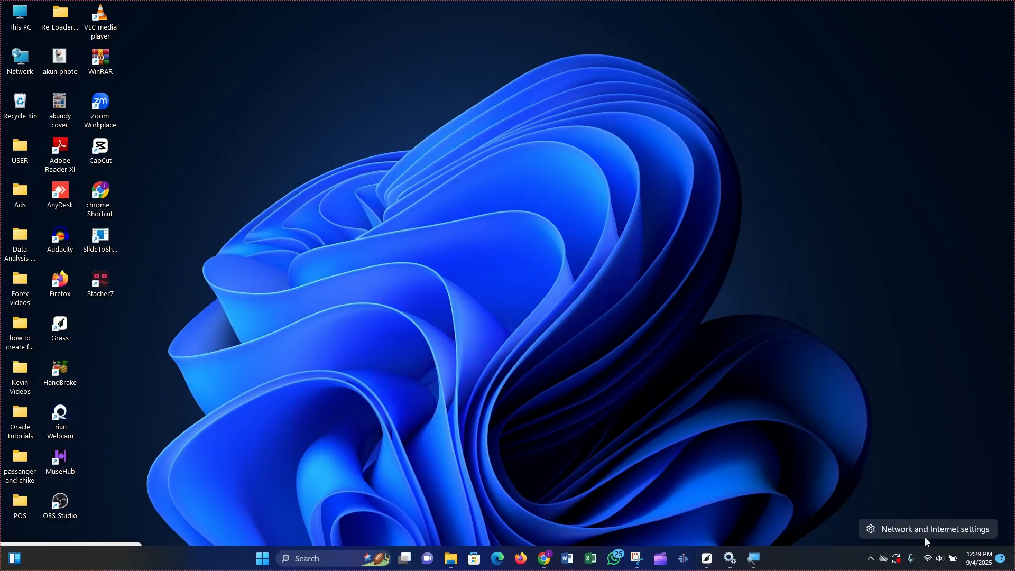
left_click(918, 529)
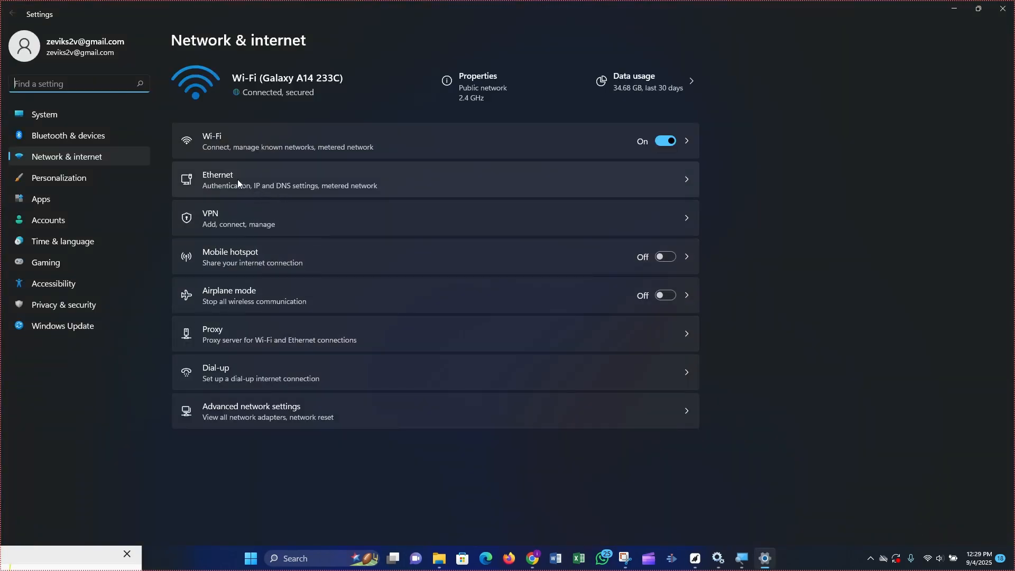
left_click(215, 181)
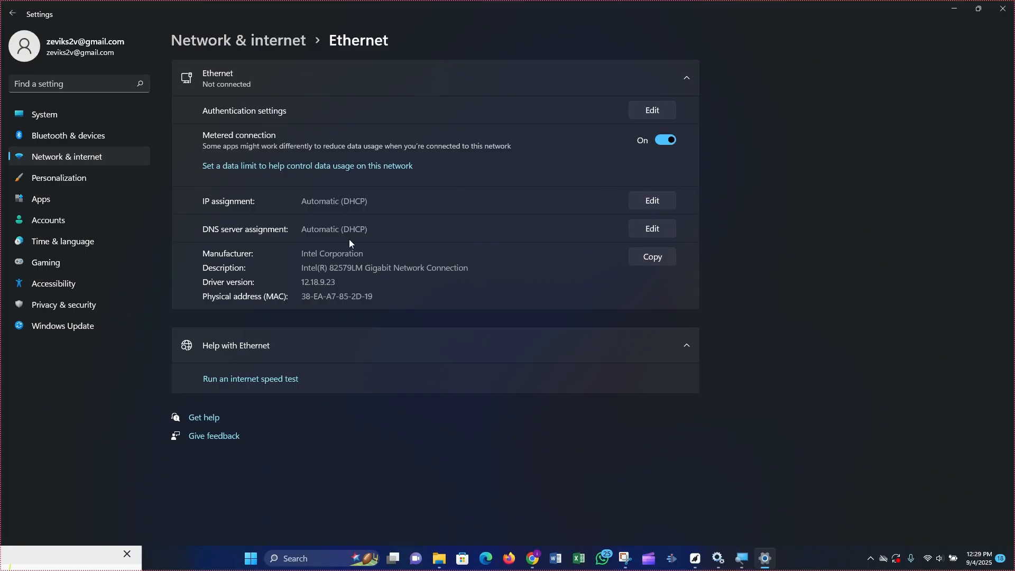
left_click(1006, 12)
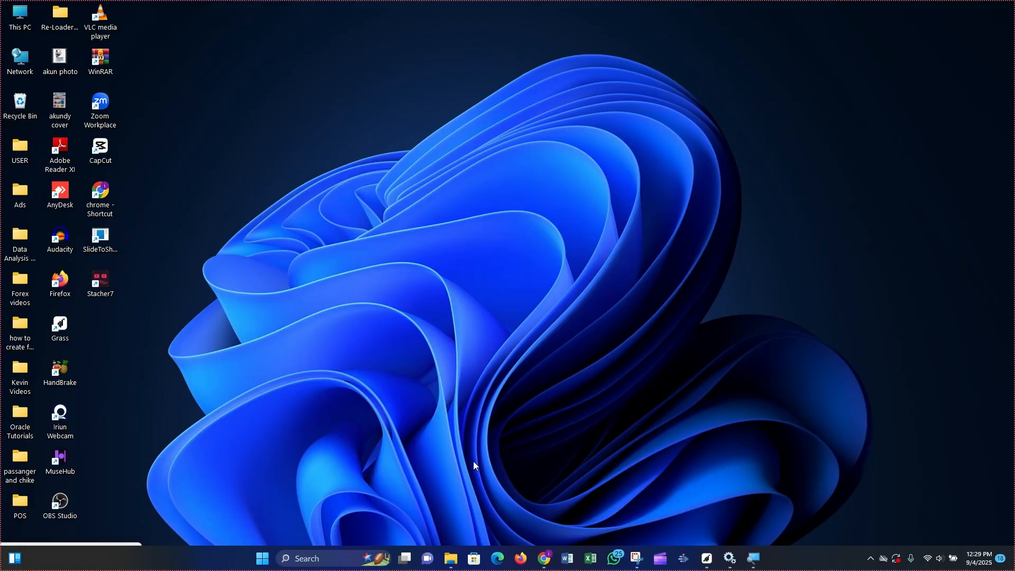
Launch the Local Group Policy Editor by running gpedit.msc from the Run dialog.
left_click(316, 560)
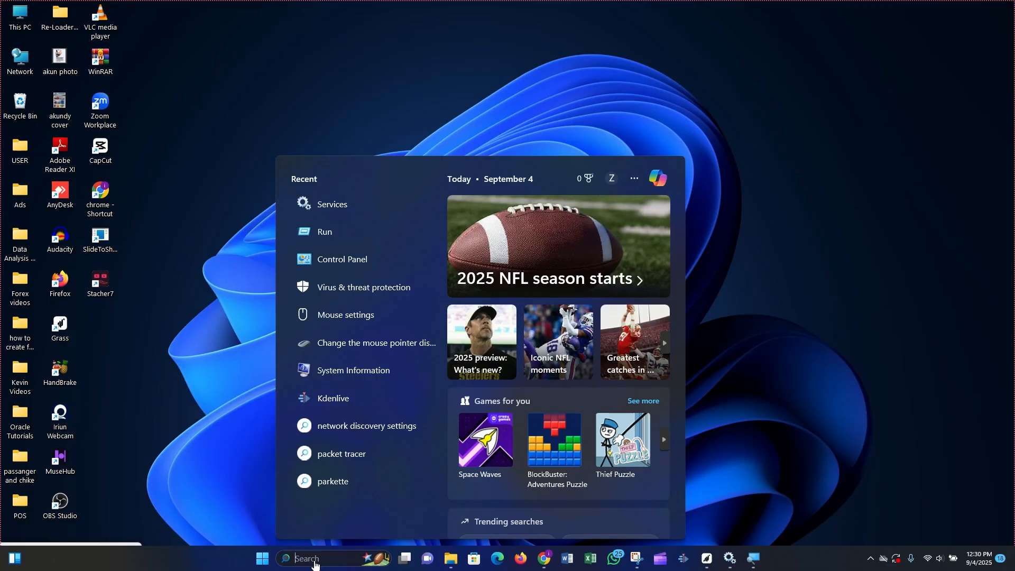
type("run")
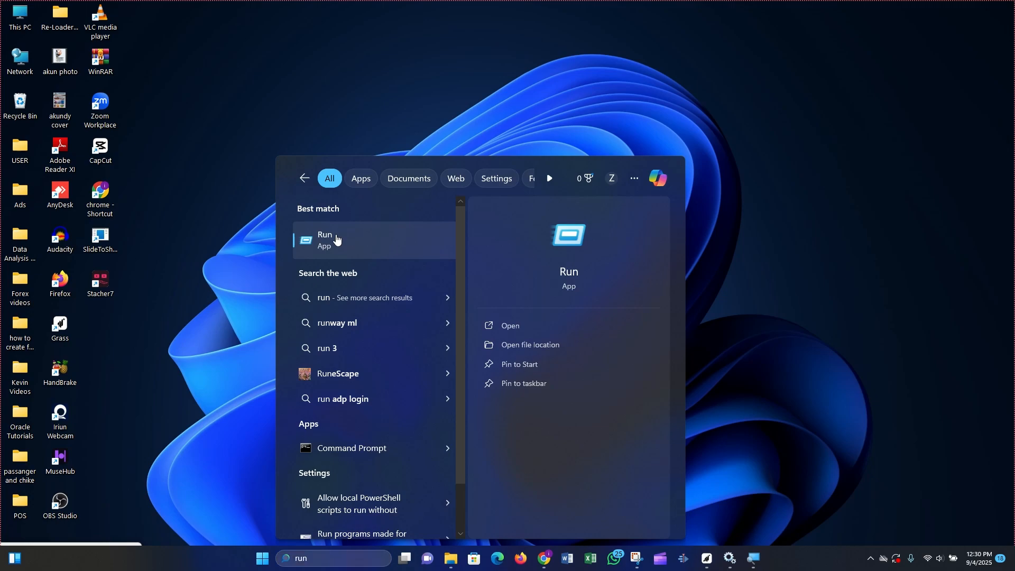
left_click(337, 240)
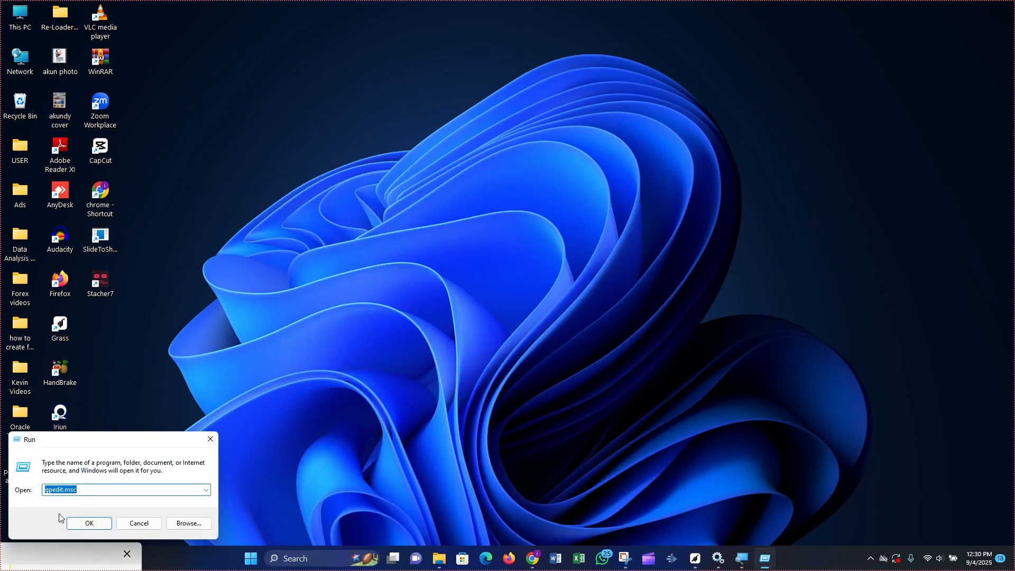
left_click(90, 488)
key("BackSpace")
key("BackSpace")
key("BackSpace")
key("BackSpace")
key("BackSpace")
key("BackSpace")
key("BackSpace")
key("BackSpace")
key("BackSpace")
key("BackSpace")
type("gp")
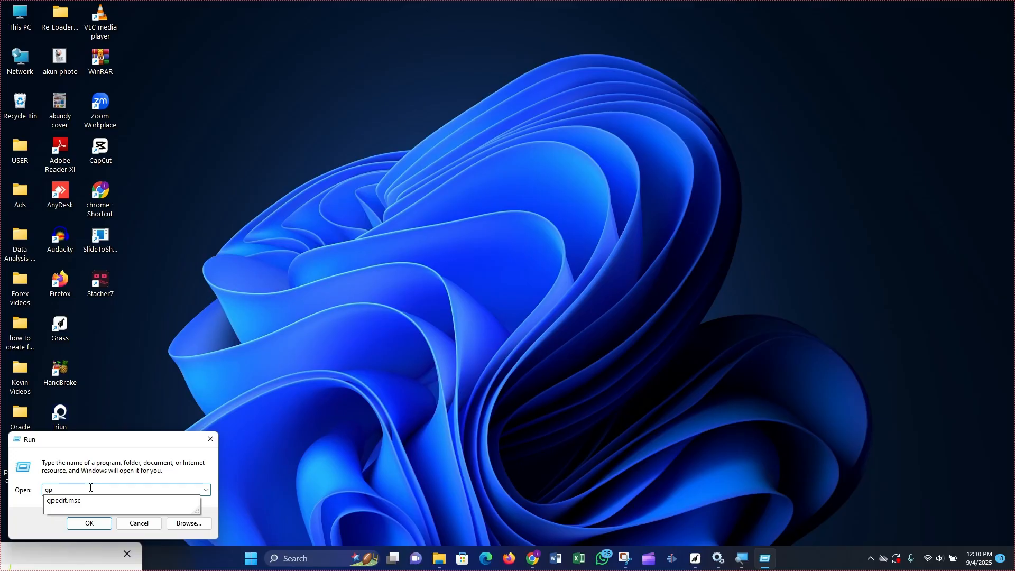
type("edit.msc")
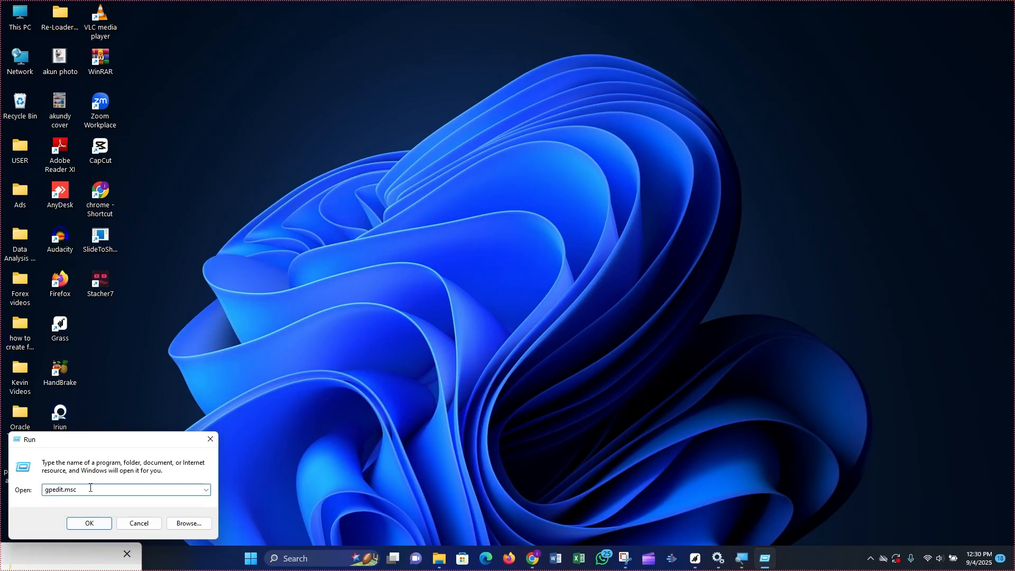
left_click(82, 522)
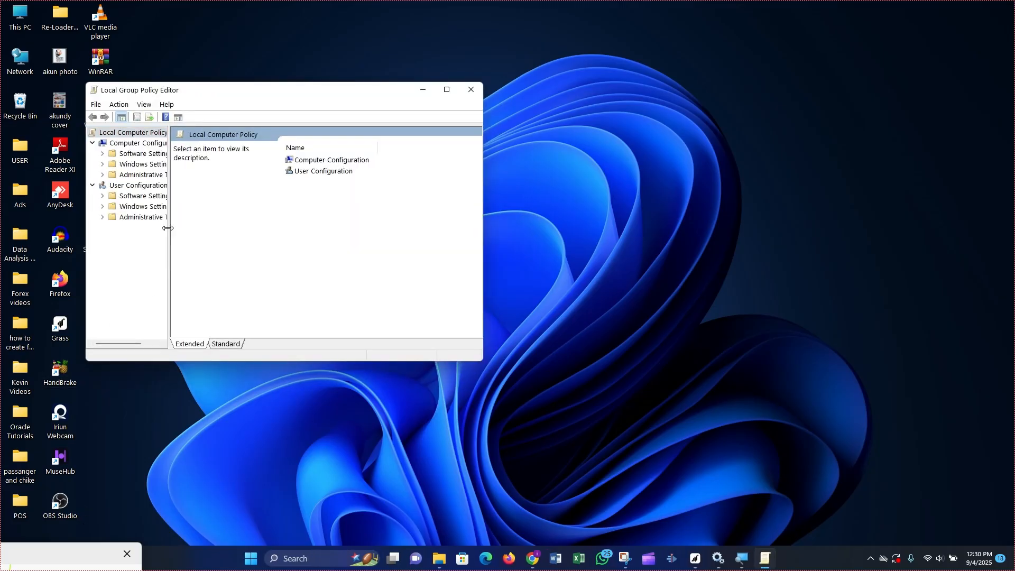
Under Computer Configuration > Administrative Templates > Windows Components > Windows Update, show the Manage end user experience policies.
left_click_drag(168, 228, 214, 227)
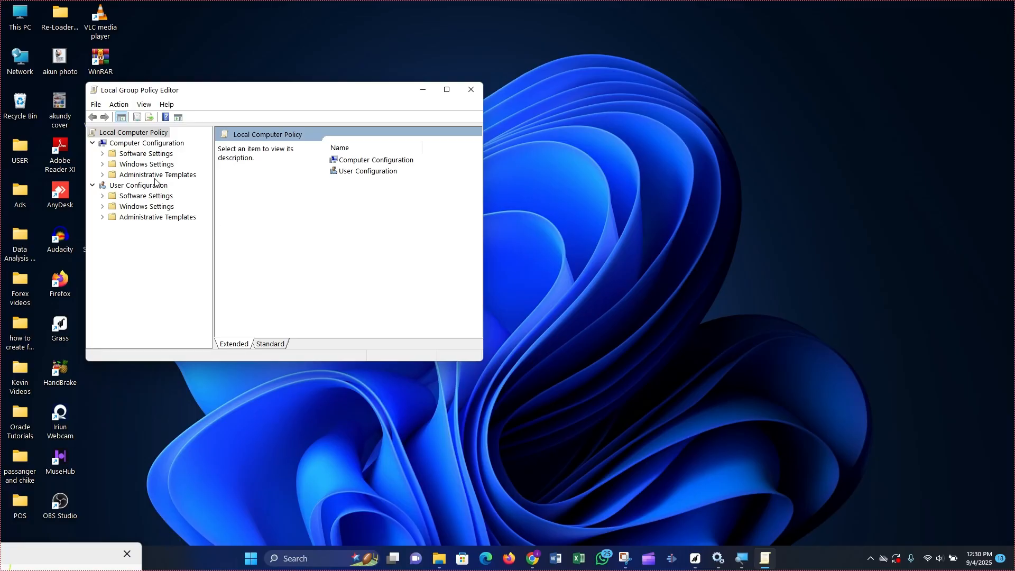
left_click(103, 175)
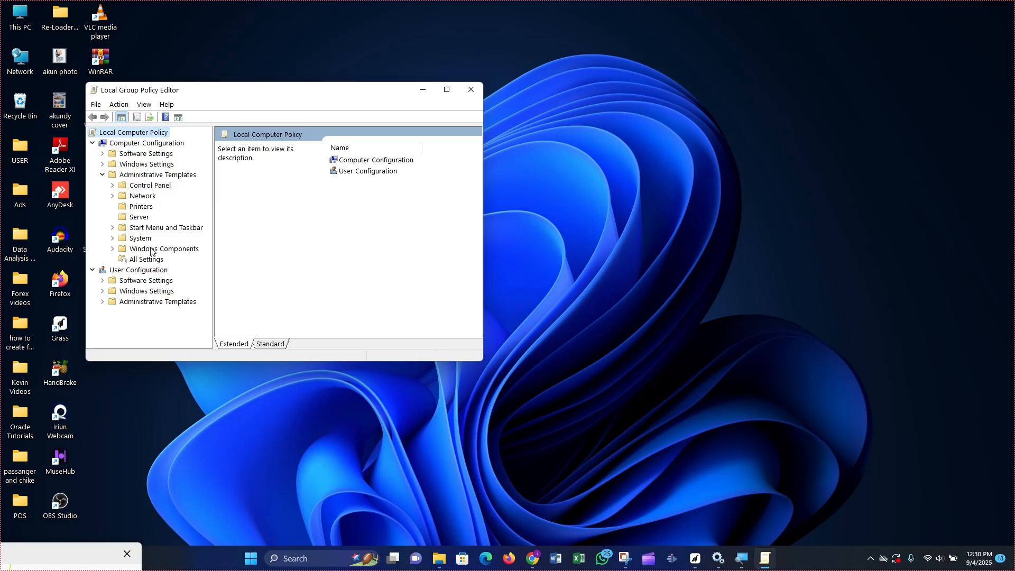
left_click(112, 248)
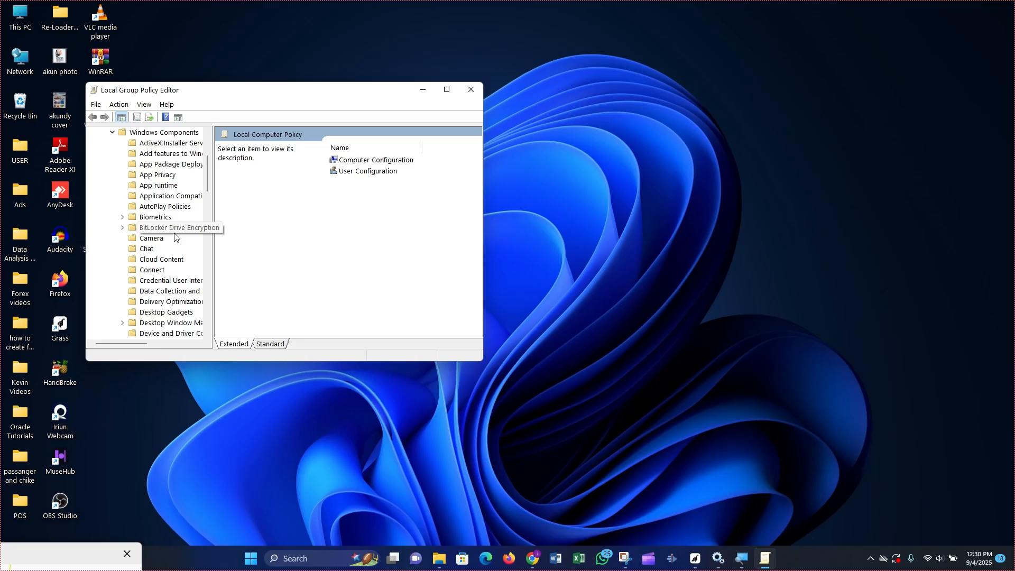
scroll(175, 237, "down", 18)
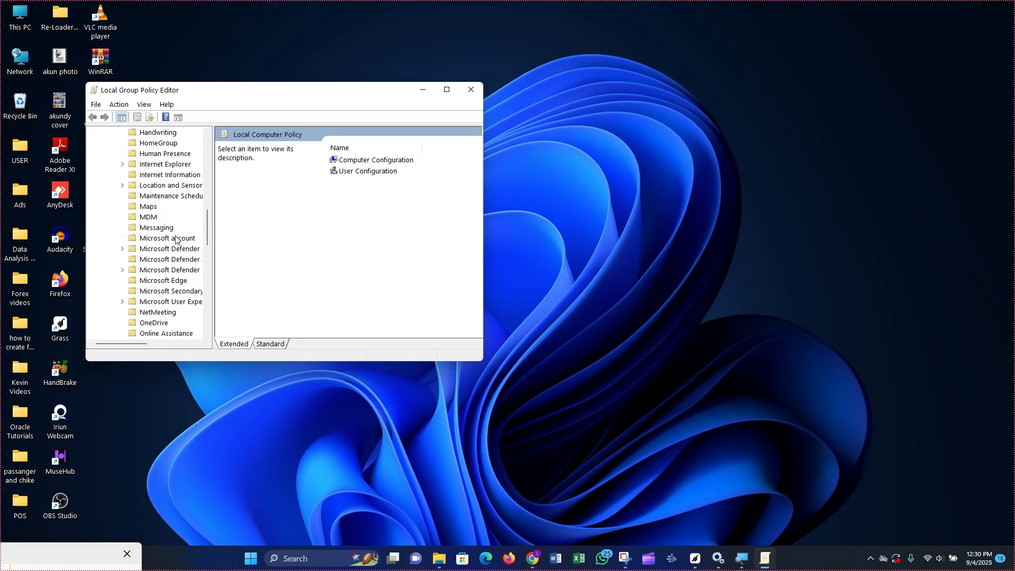
scroll(175, 238, "down", 8)
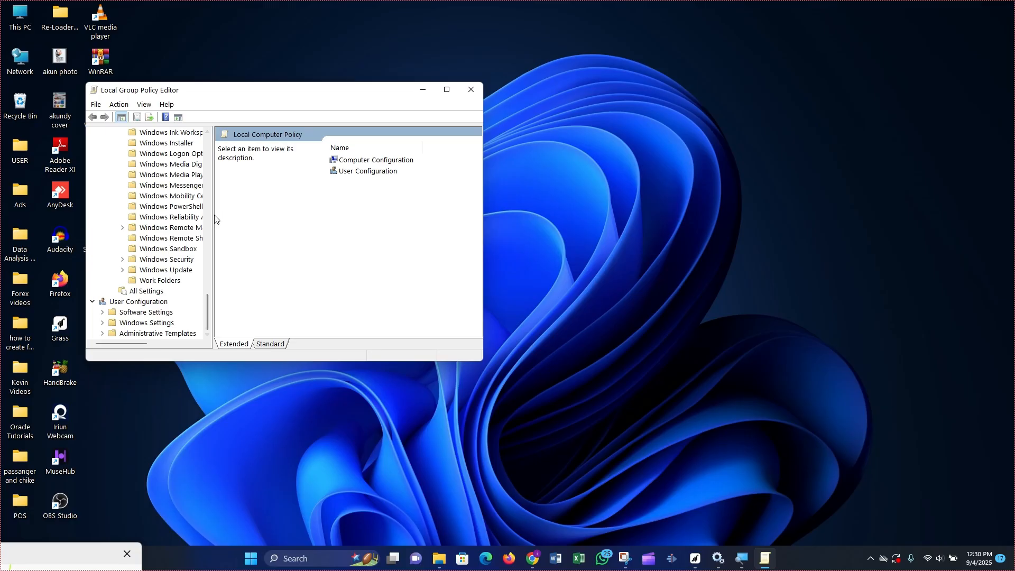
left_click_drag(211, 213, 305, 214)
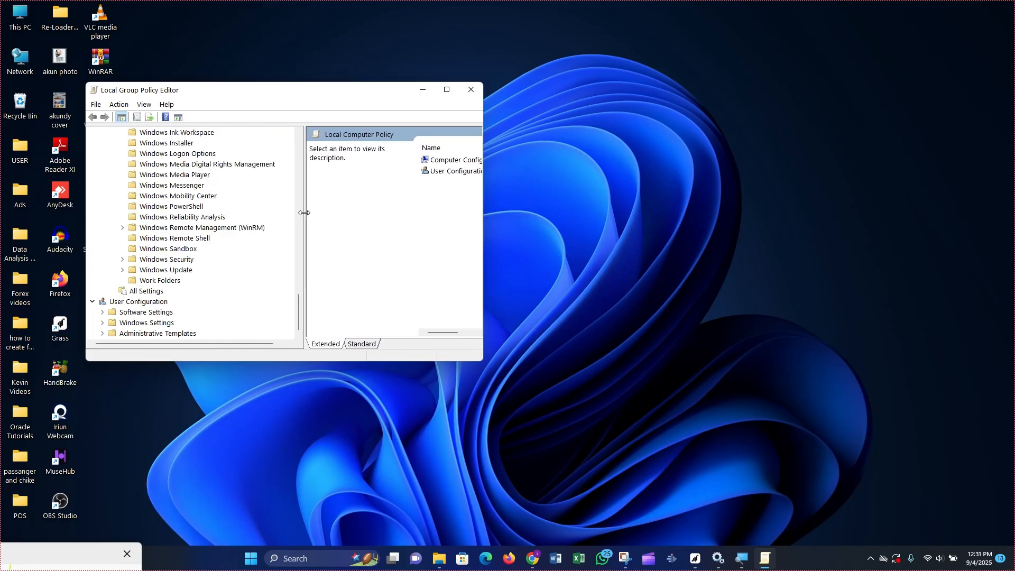
left_click(447, 89)
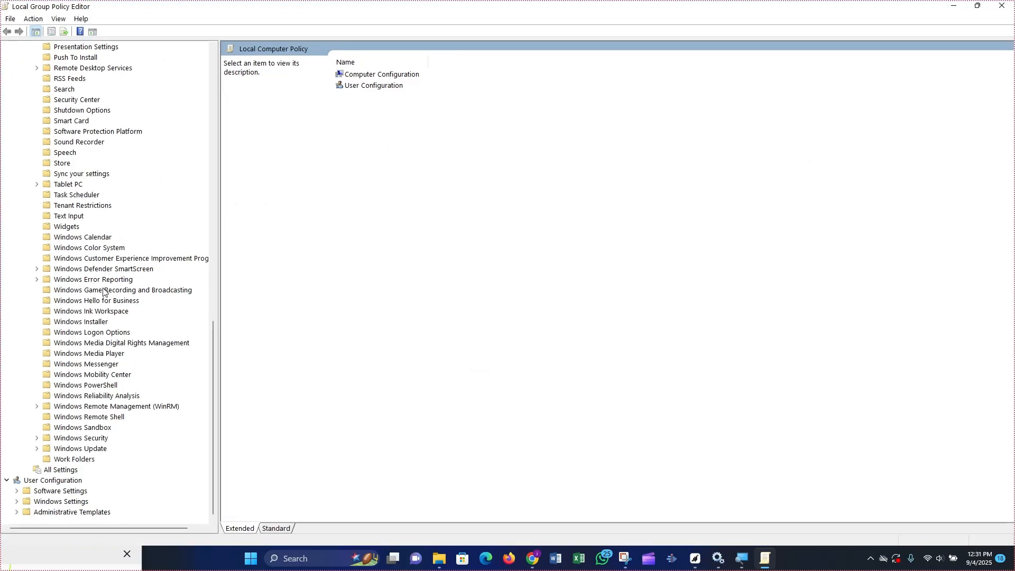
left_click(36, 449)
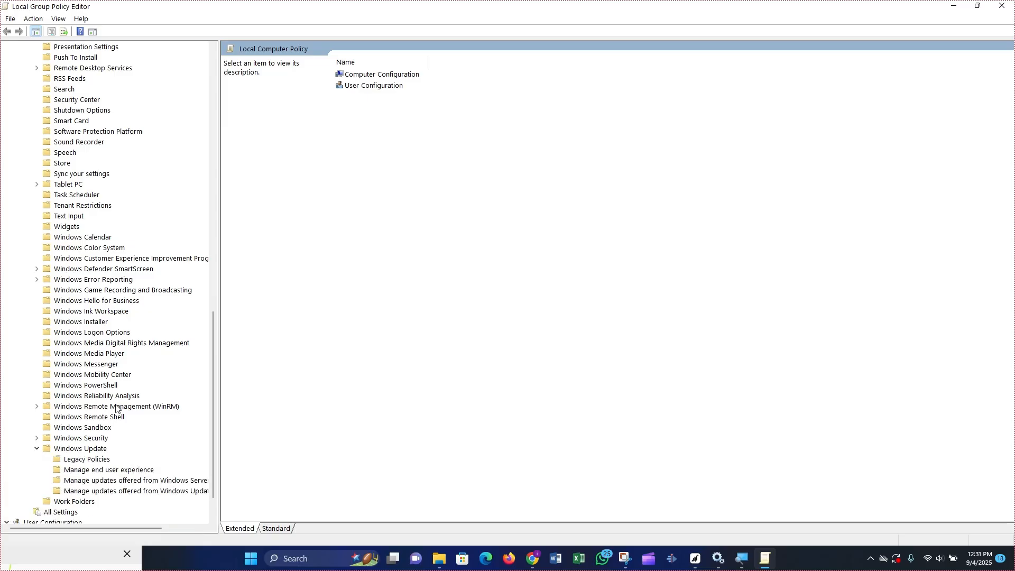
scroll(115, 407, "down", 2)
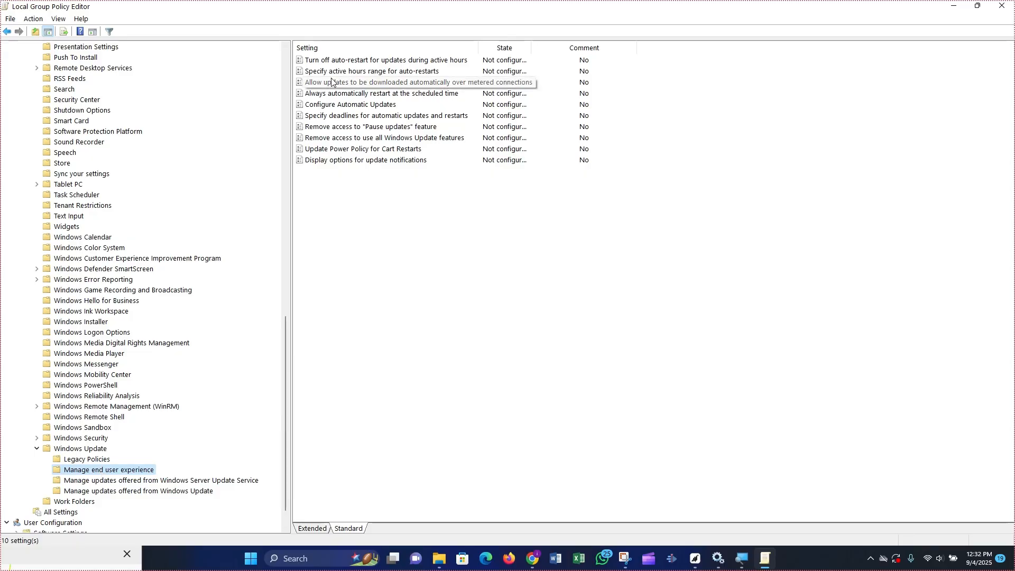
Enable the Configure Automatic Updates policy with option 2 - Notify for download and auto install, apply it, and close the policy editor.
double_click(338, 105)
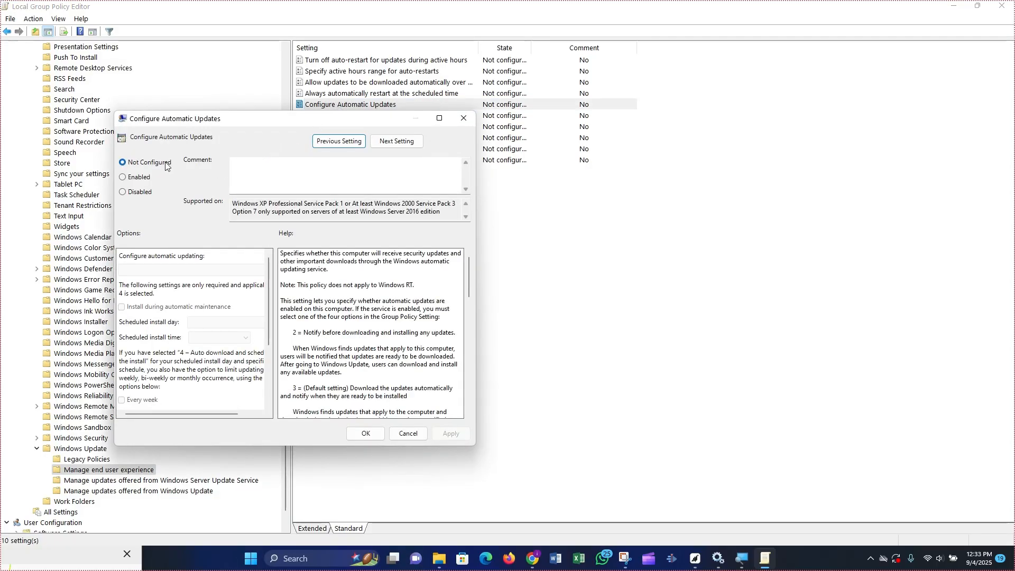
left_click(123, 193)
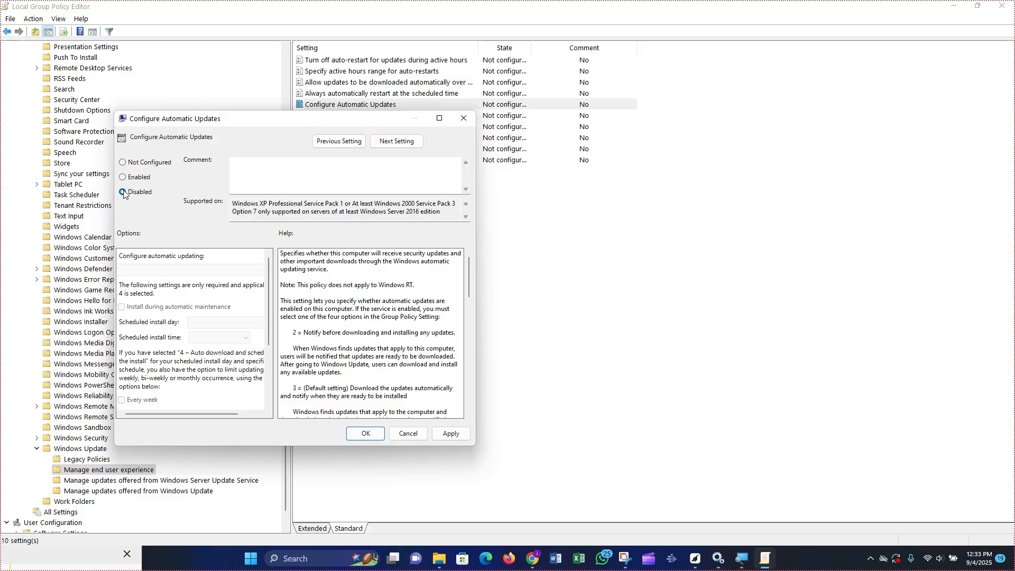
left_click(130, 178)
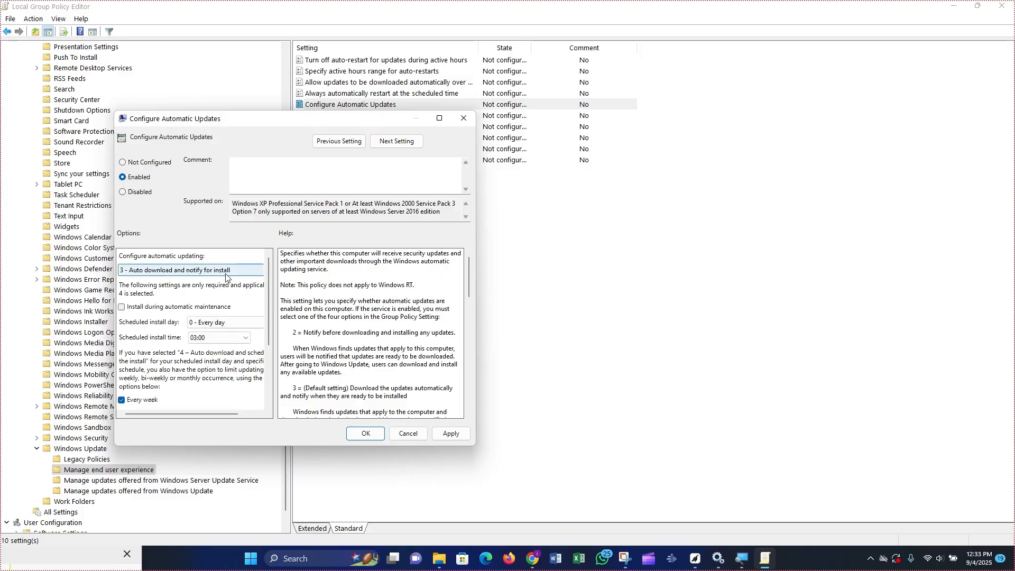
left_click(247, 270)
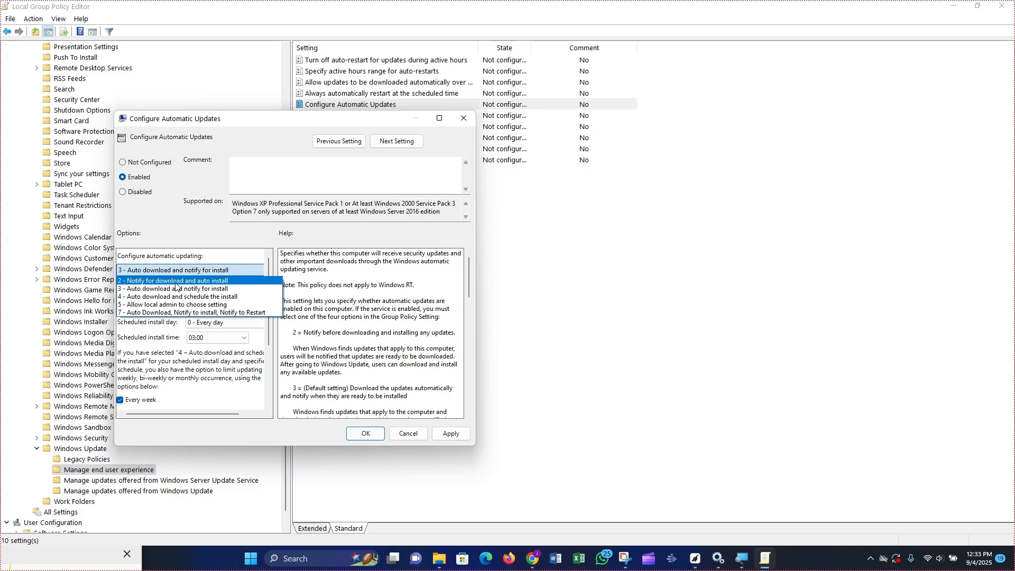
left_click(197, 283)
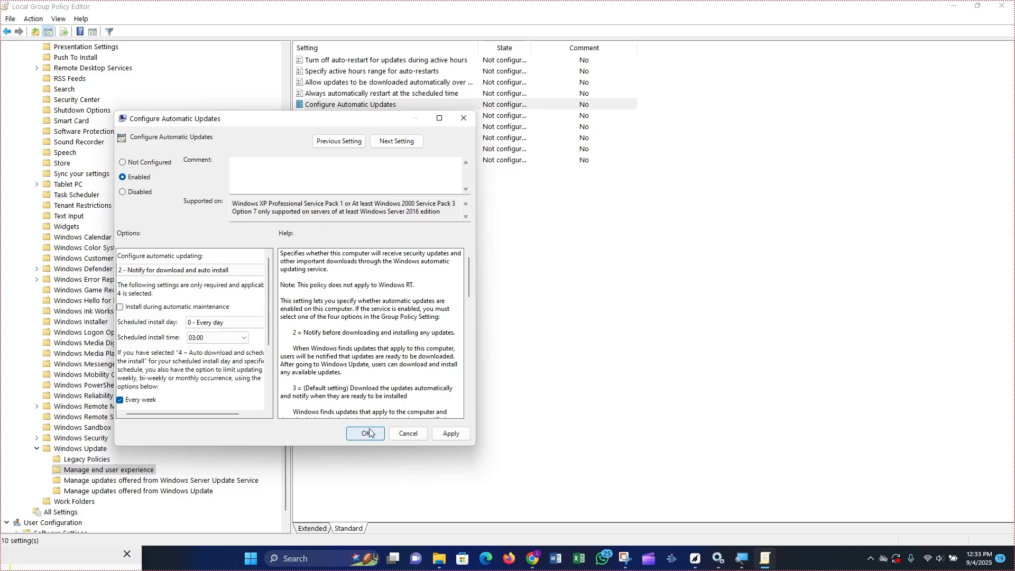
left_click(451, 433)
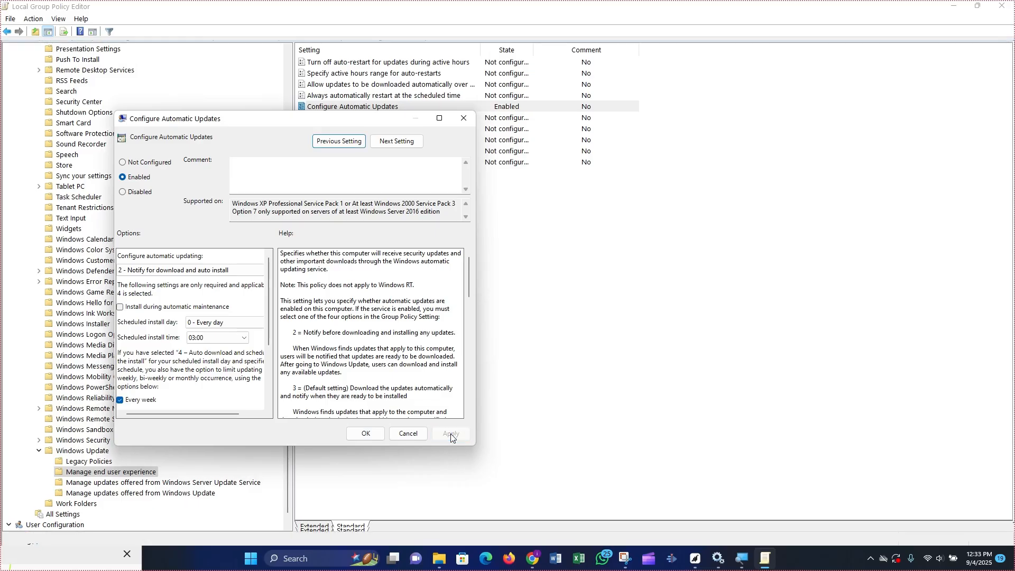
left_click(364, 434)
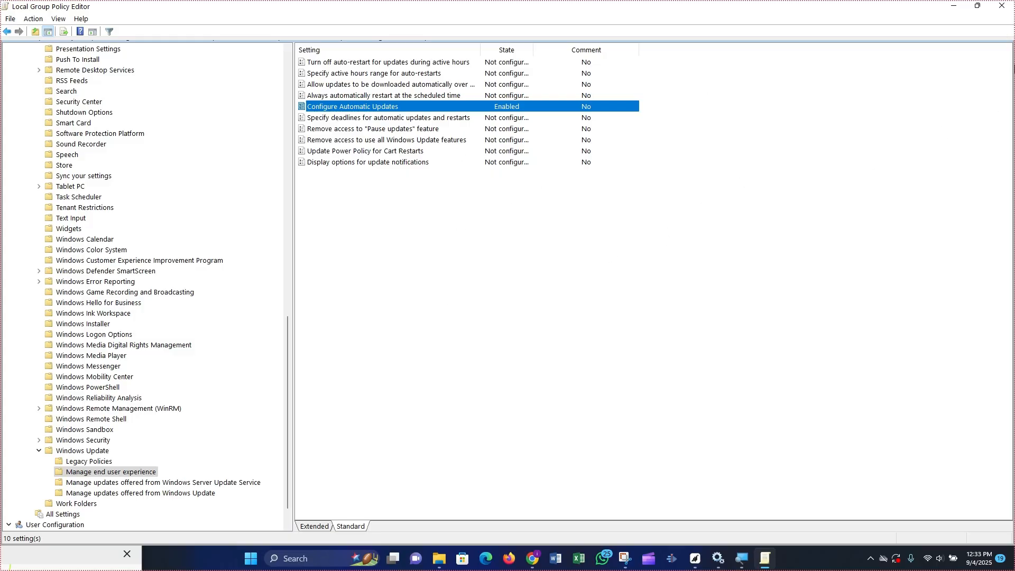
left_click(1001, 6)
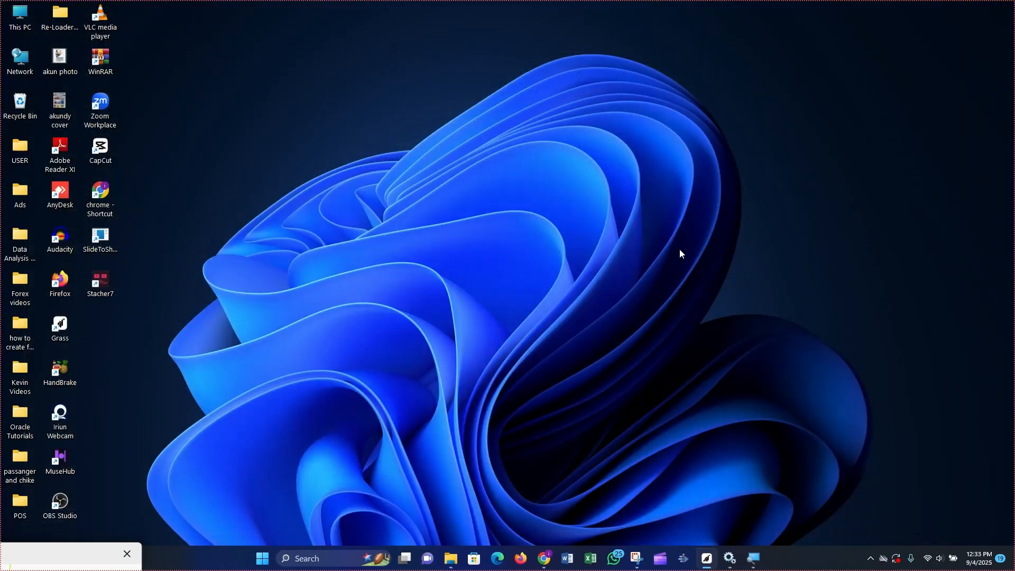
Switch to the Windows Update page in Settings by searching for "check for updates" and run an update check.
left_click(307, 560)
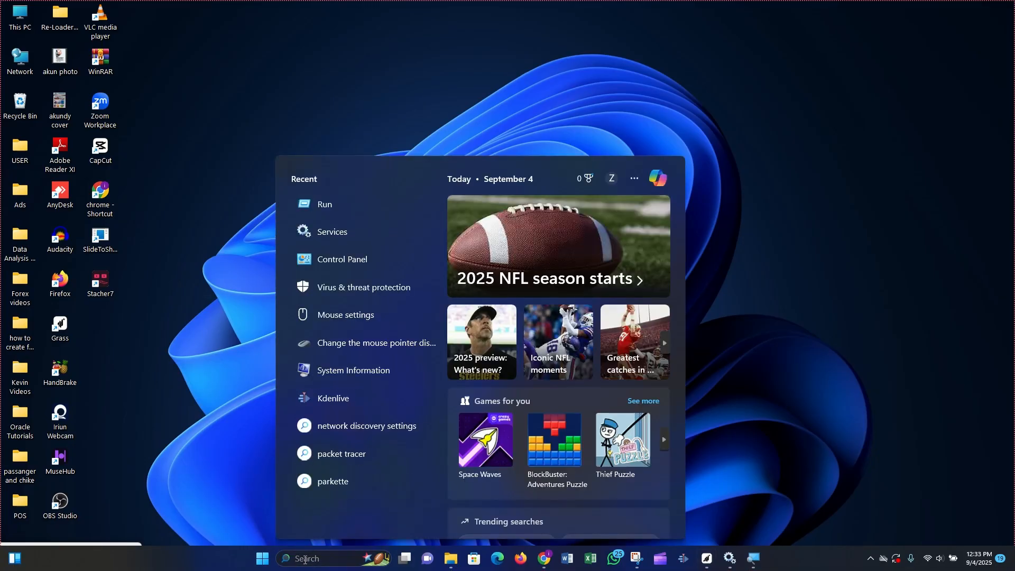
type("check for updates")
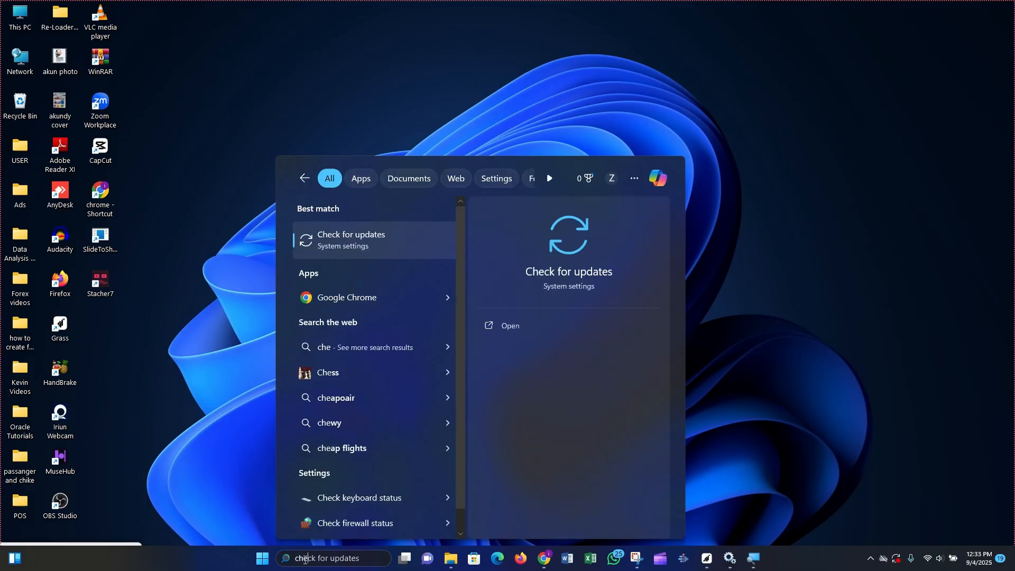
left_click(343, 240)
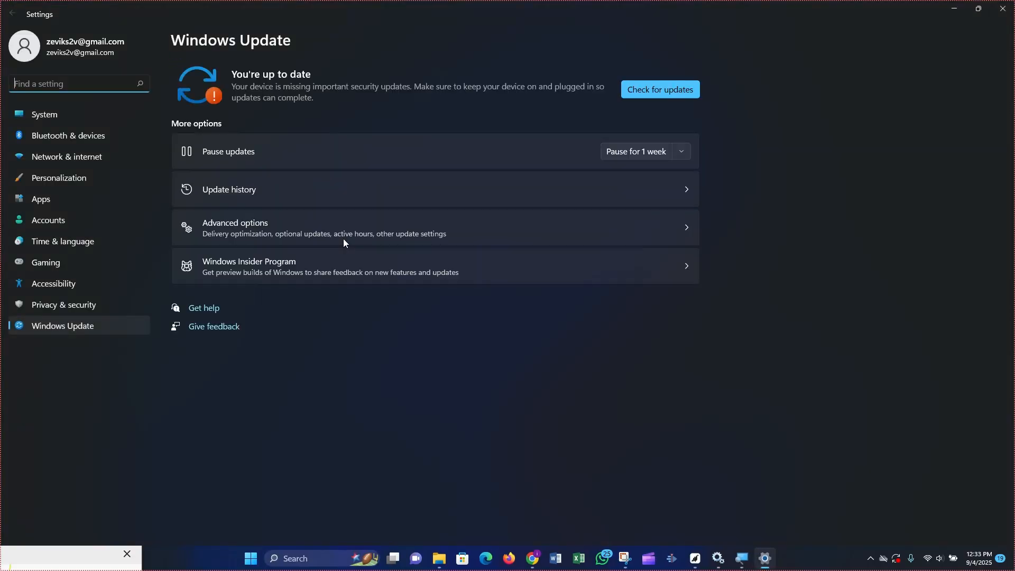
left_click(661, 90)
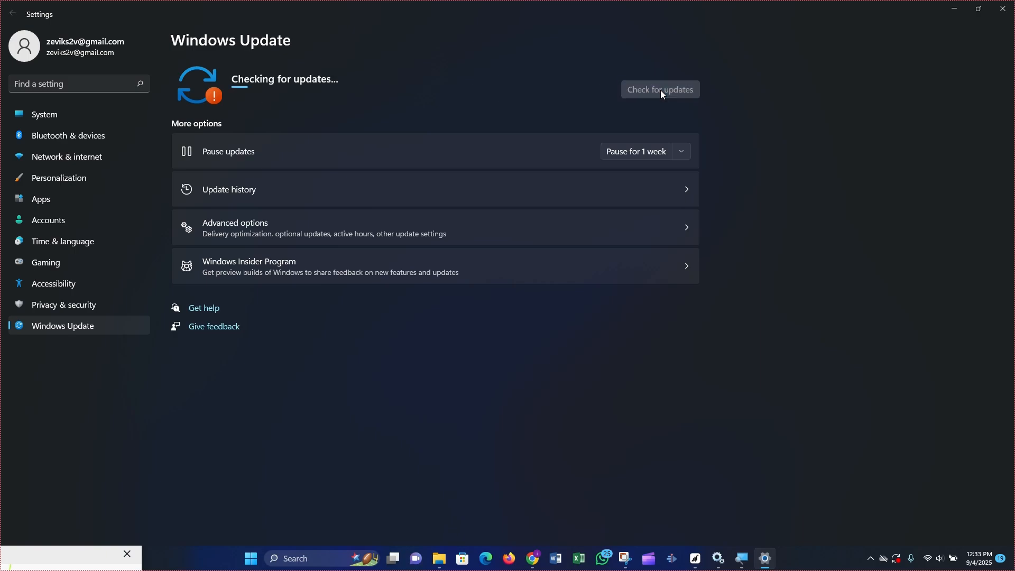